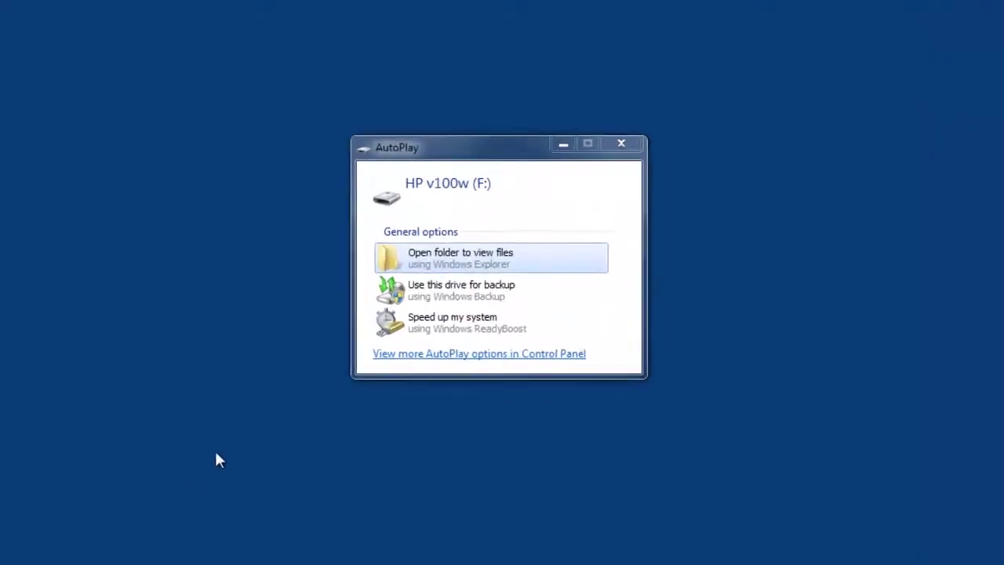
Step: From the thumb drive's AutoPlay window, open the StyleWrite 0912 folder and run setup.exe
{"action": "left_click", "coordinate": [445, 269]}
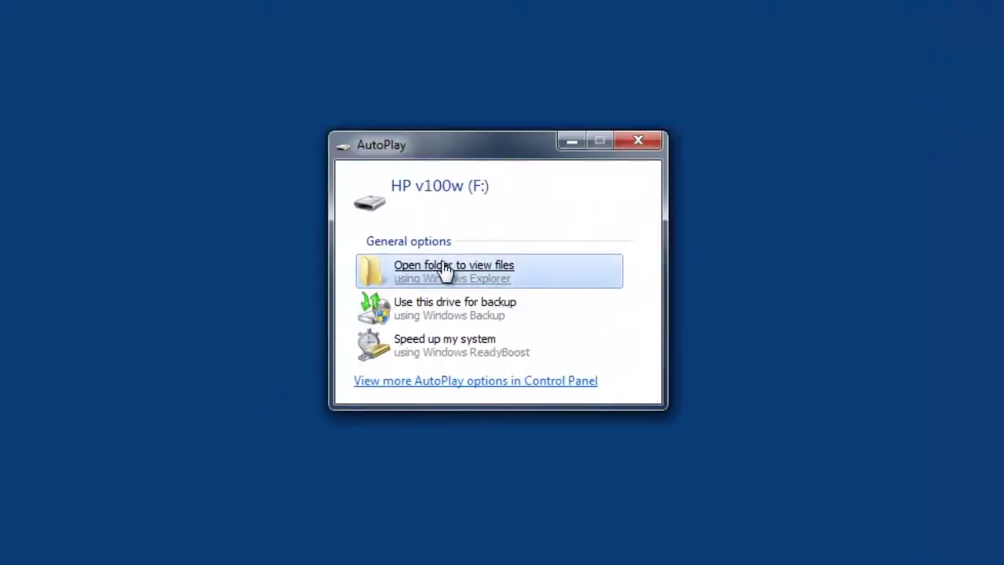
{"action": "left_click", "coordinate": [446, 269]}
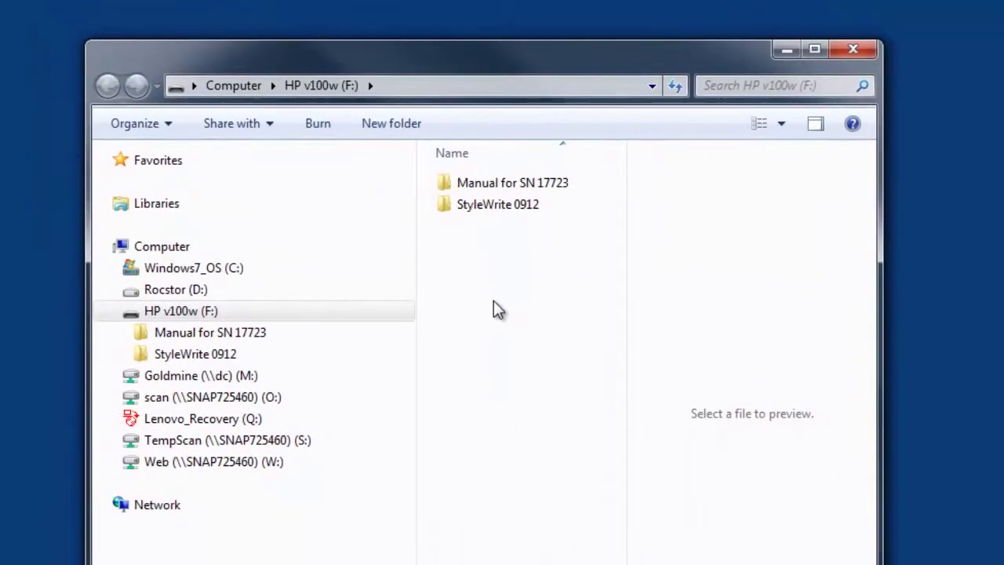
{"action": "double_click", "coordinate": [503, 206]}
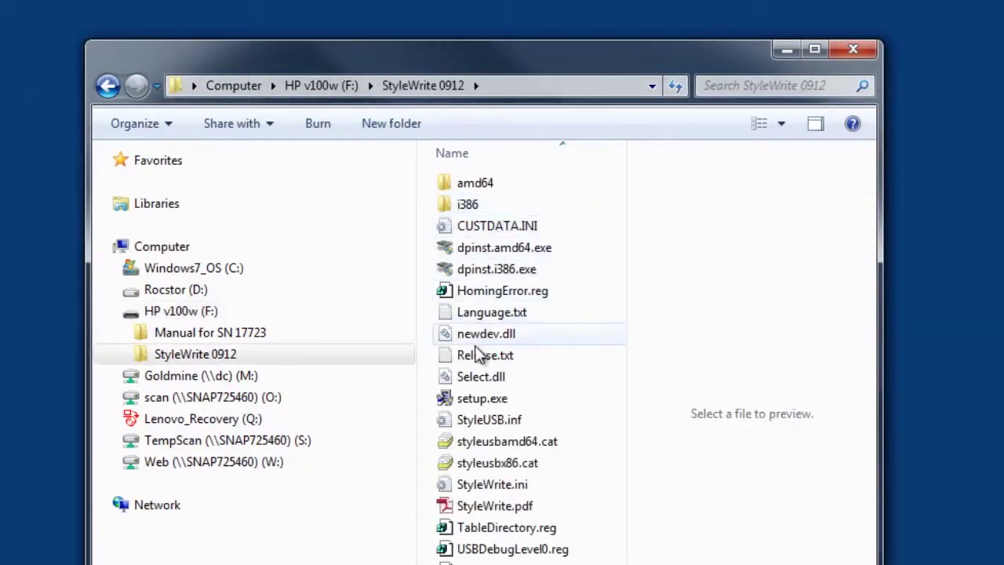
{"action": "left_click", "coordinate": [480, 401]}
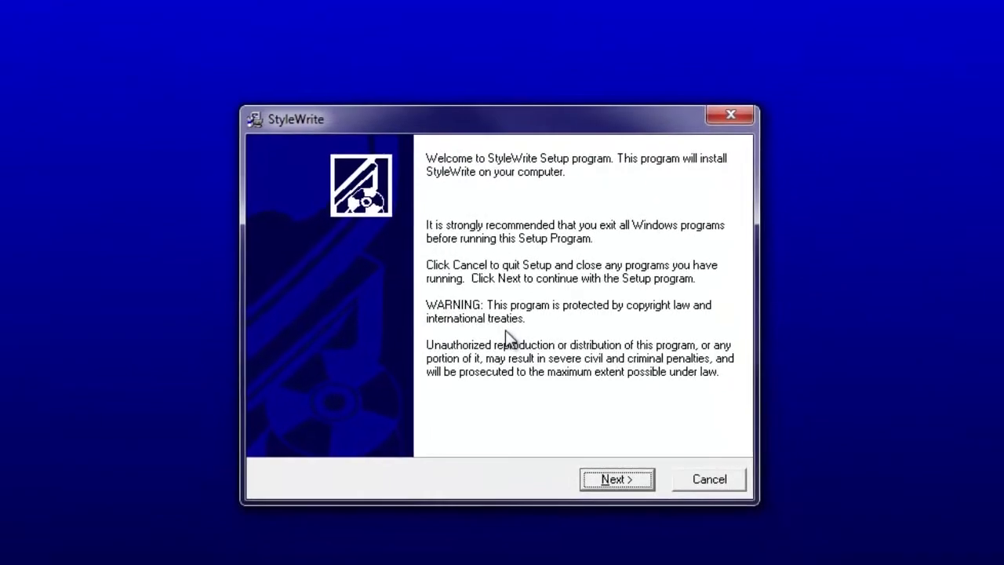
Step: Install StyleWrite to C:\STYLEWRITE with both the application program and sample files
{"action": "left_click", "coordinate": [603, 471]}
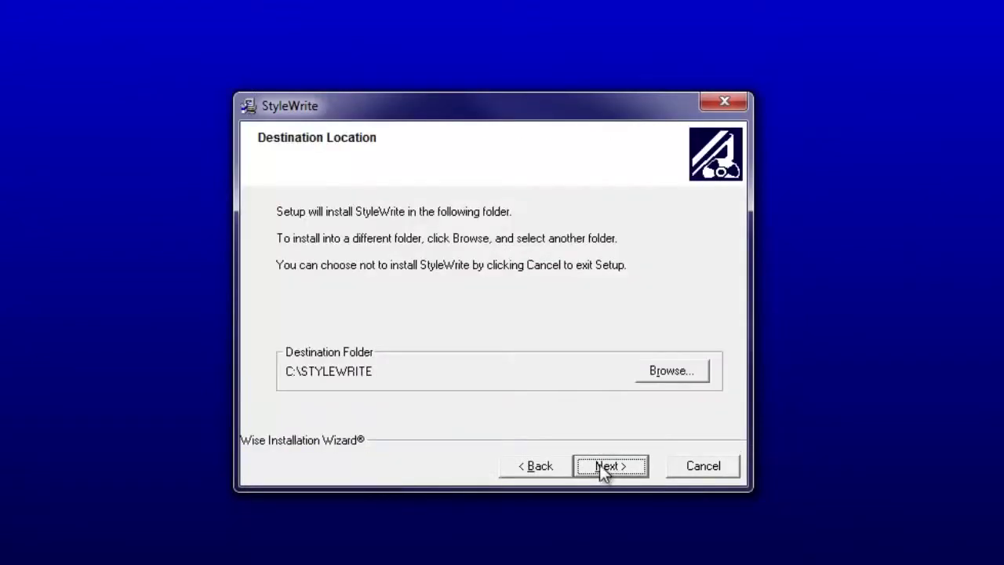
{"action": "left_click", "coordinate": [609, 464]}
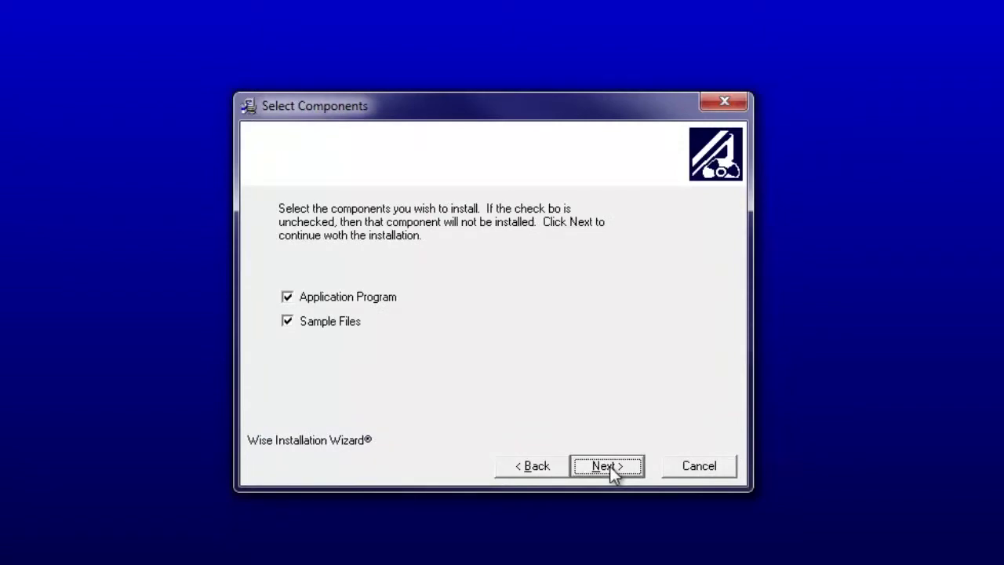
{"action": "left_click", "coordinate": [612, 465]}
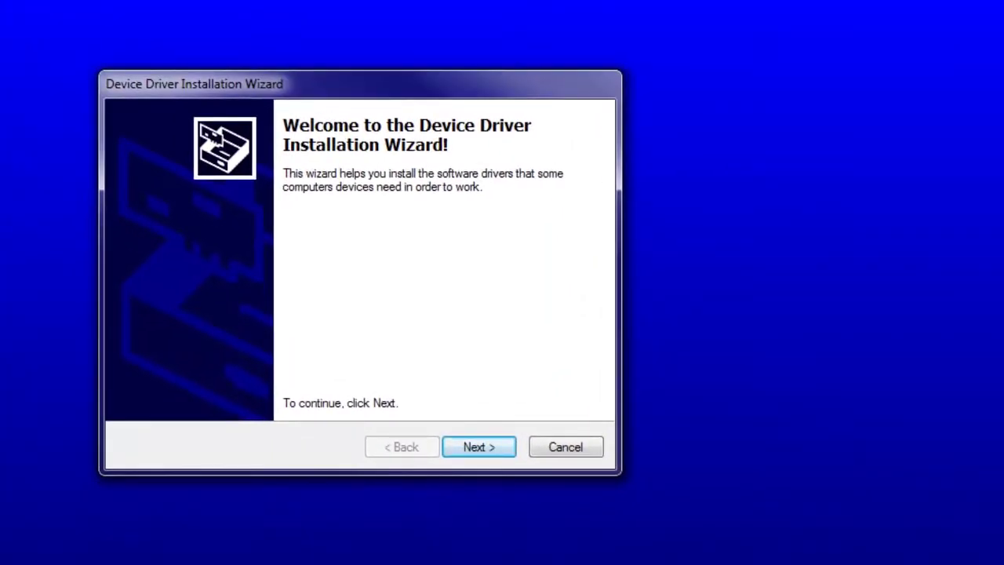
Step: Allow the MetaTech USB-motion.net driver to install, then finish the driver wizard and StyleWrite setup
{"action": "left_click", "coordinate": [480, 450]}
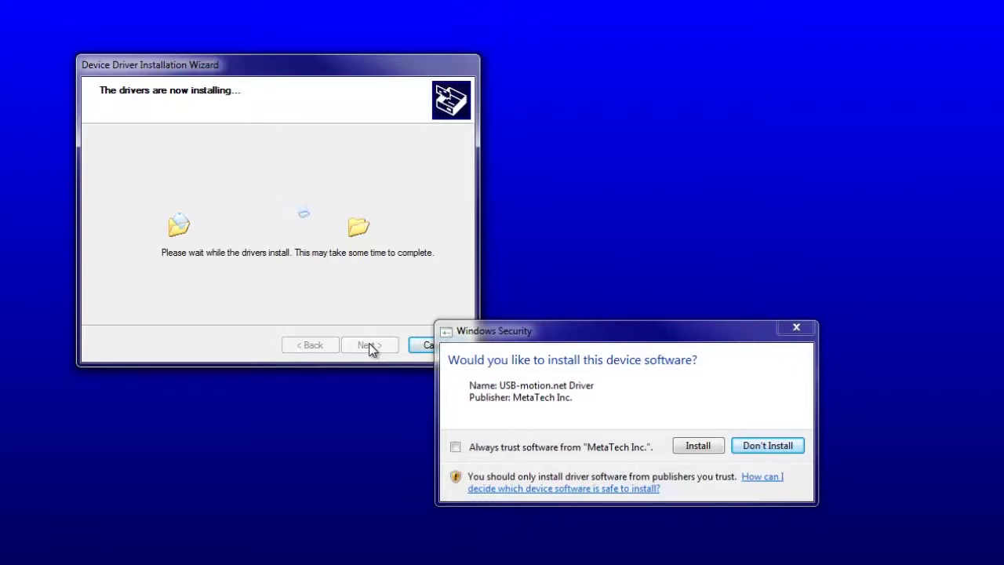
{"action": "left_click", "coordinate": [700, 445]}
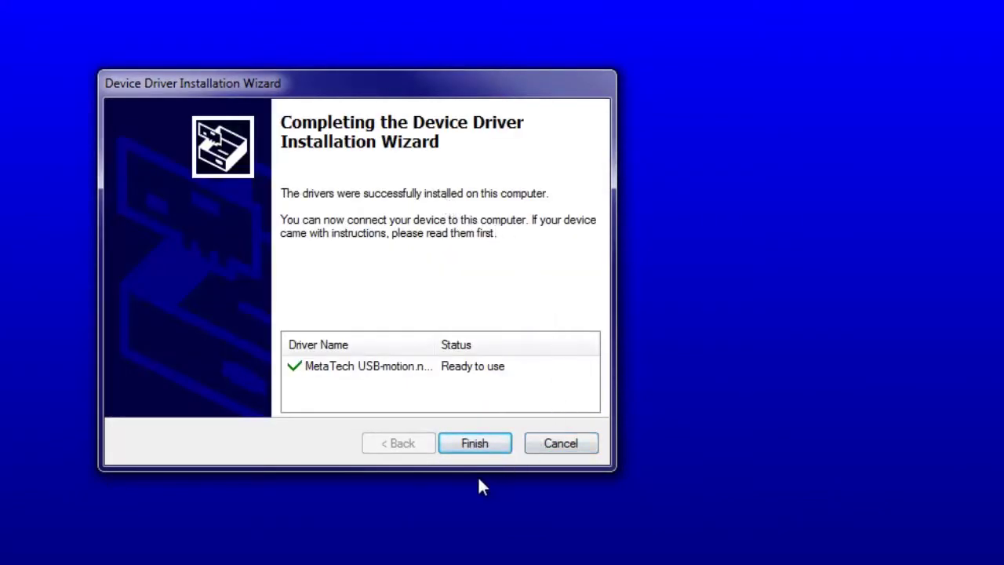
{"action": "left_click", "coordinate": [474, 443]}
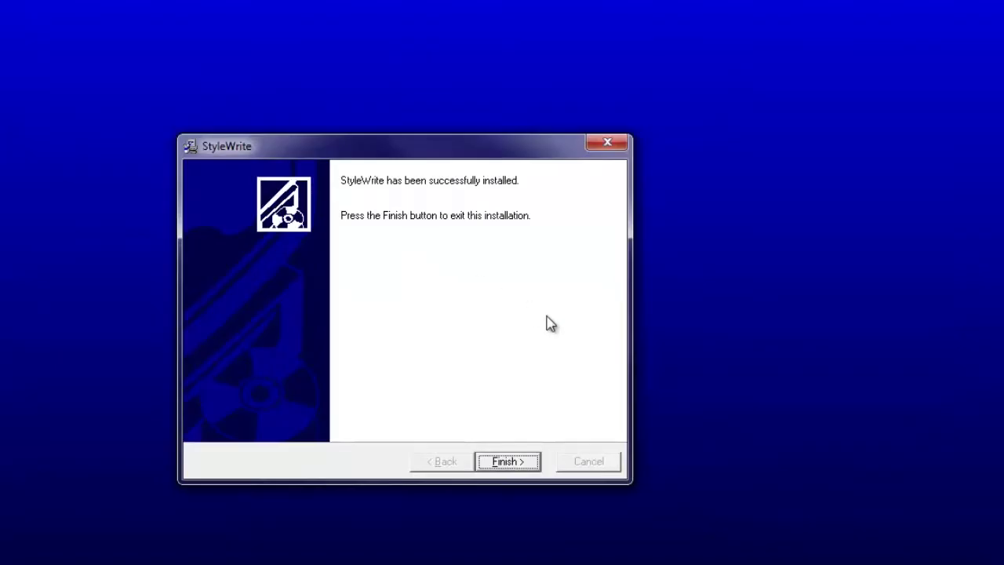
{"action": "left_click", "coordinate": [505, 461]}
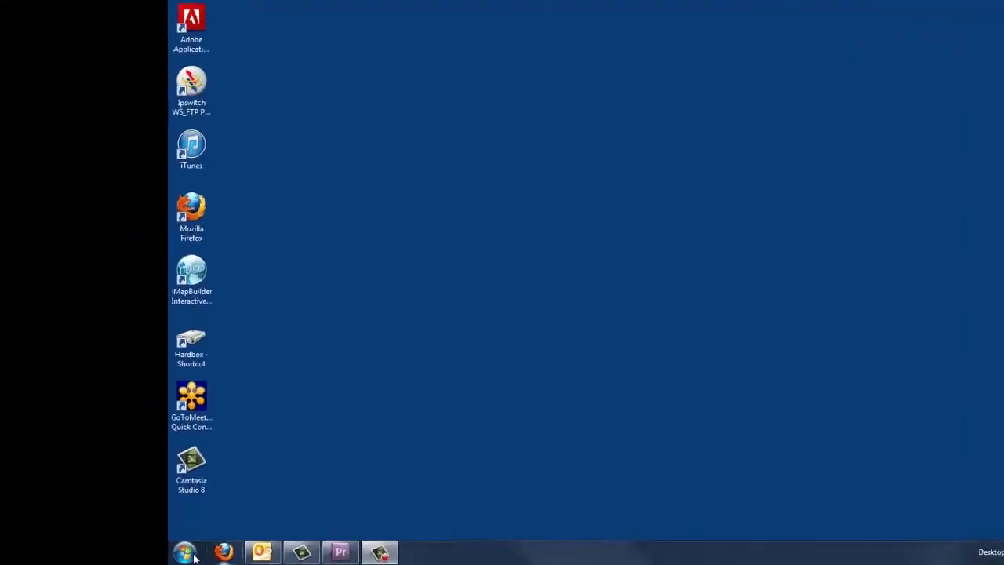
Step: Launch StyleWrite from Start > All Programs > Schmidt
{"action": "left_click", "coordinate": [188, 554]}
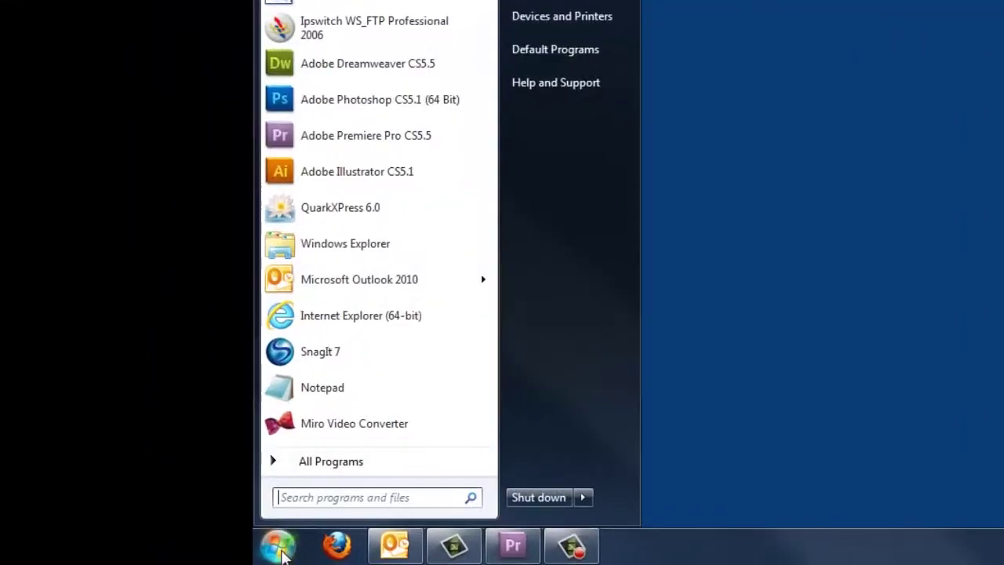
{"action": "left_click", "coordinate": [340, 468]}
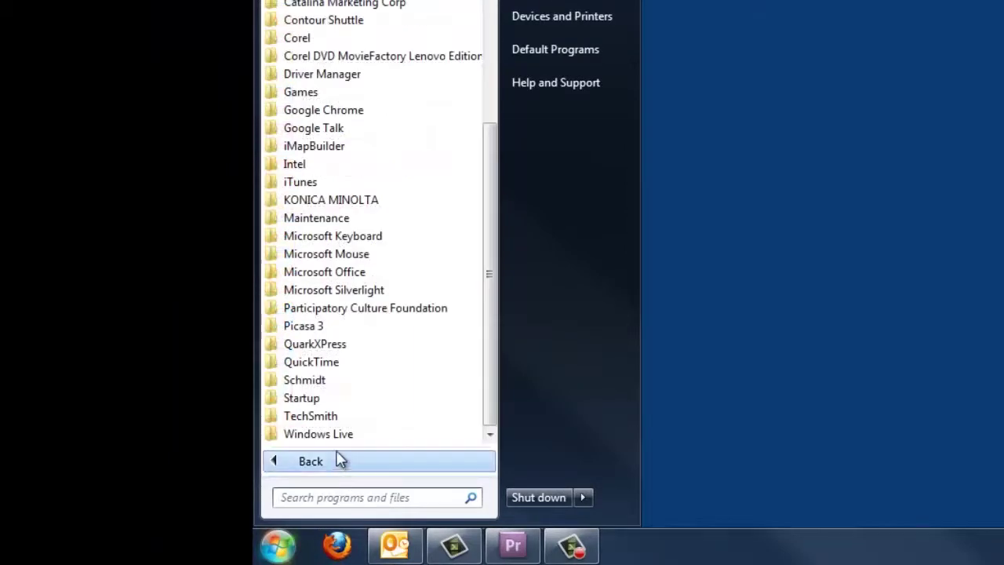
{"action": "left_click", "coordinate": [312, 380]}
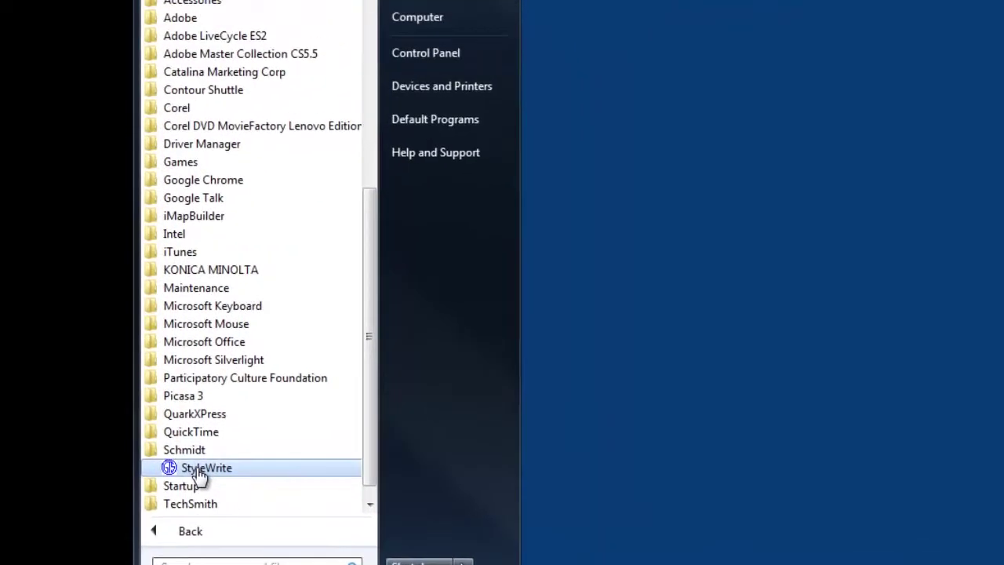
{"action": "left_click", "coordinate": [318, 398]}
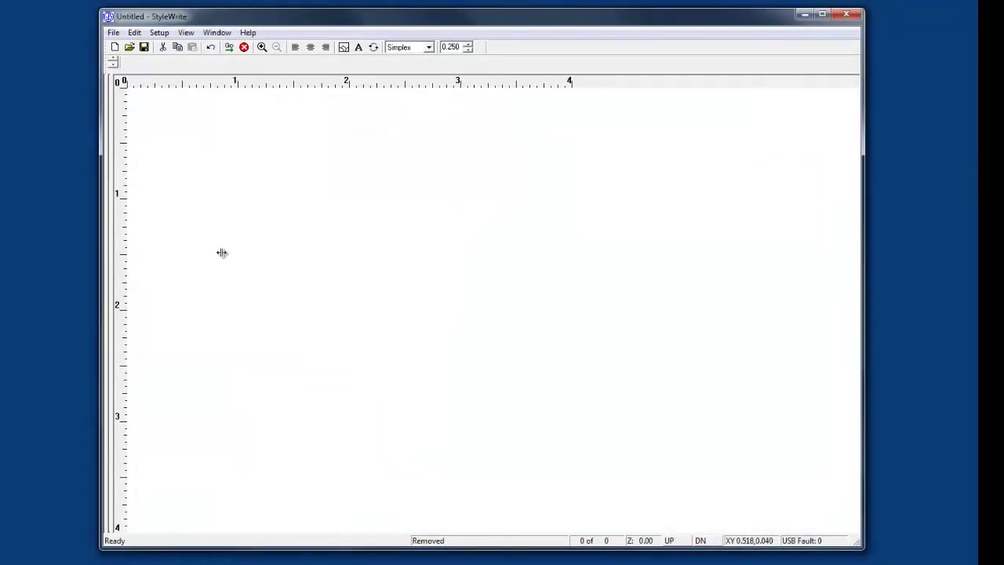
Step: Show the object tree panel and add an 'abc' text mark, moved near the canvas centre
{"action": "left_click_drag", "start_coordinate": [222, 252], "coordinate": [237, 254]}
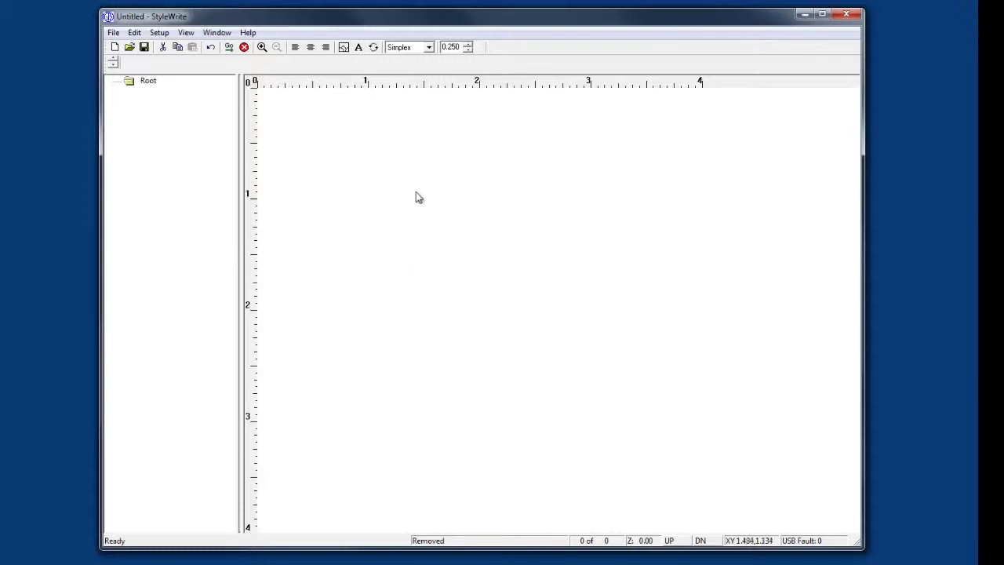
{"action": "left_click", "coordinate": [359, 48]}
{"action": "type", "text": "abc"}
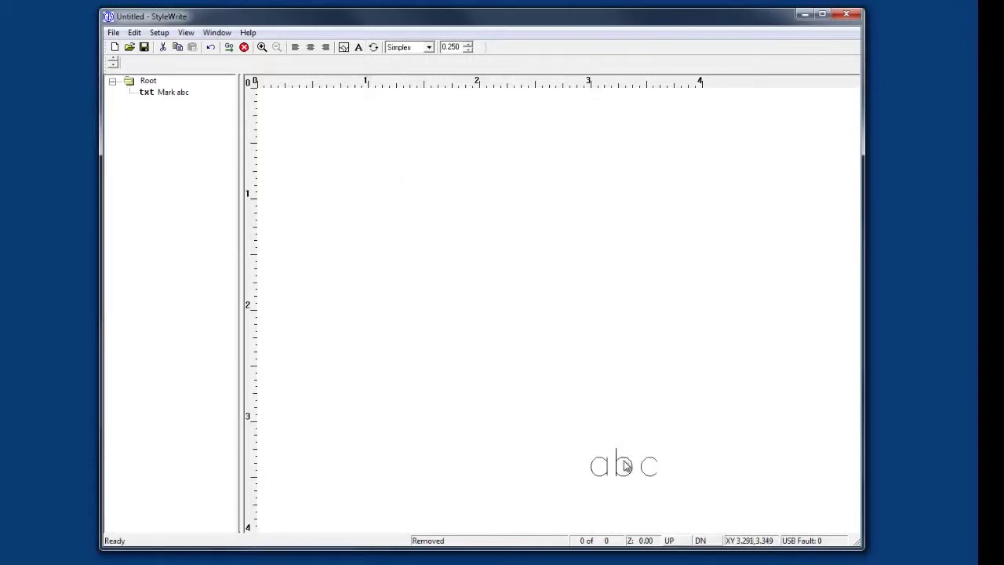
{"action": "left_click", "coordinate": [626, 466]}
{"action": "left_click_drag", "start_coordinate": [627, 463], "coordinate": [472, 242]}
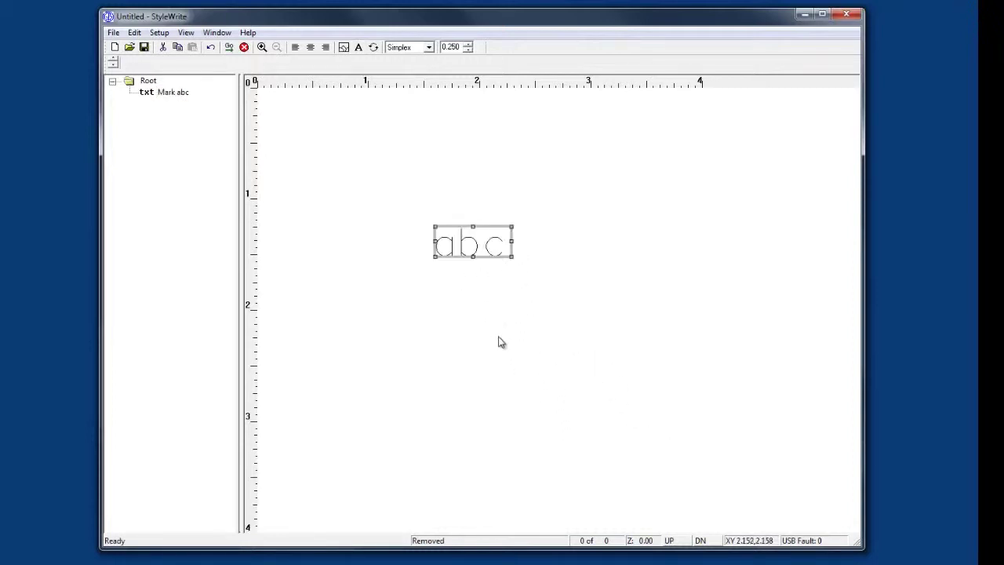
Step: Change the text mark to read 'Schmidt' in the Simplex font
{"action": "double_click", "coordinate": [477, 247]}
{"action": "type", "text": "Schmidt"}
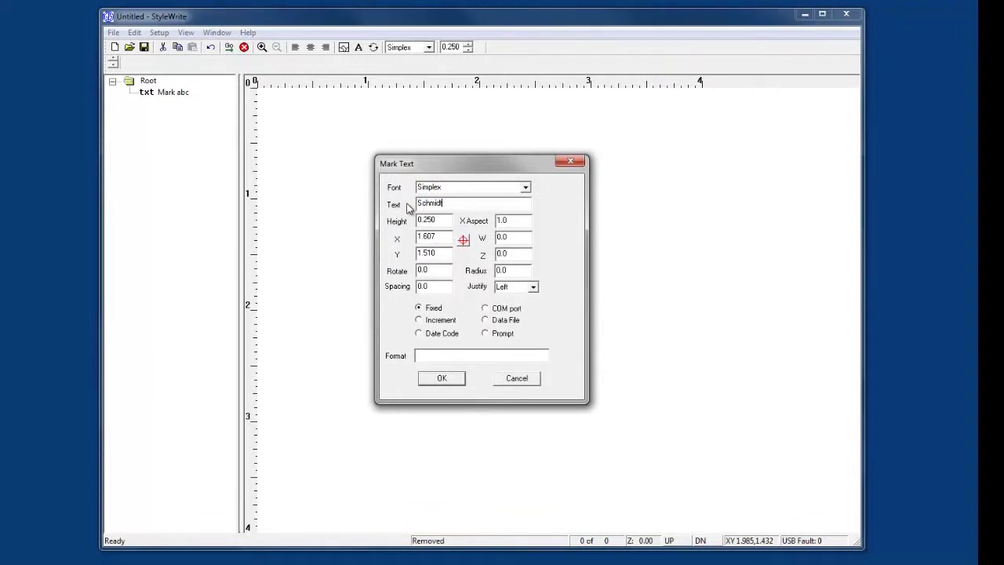
{"action": "left_click", "coordinate": [525, 189]}
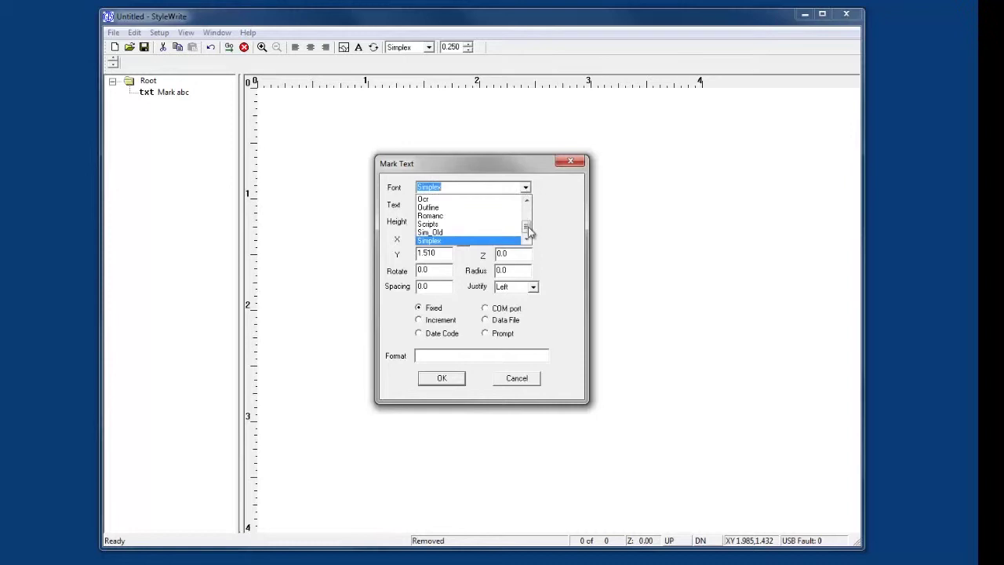
{"action": "mouse_move", "coordinate": [528, 231]}
{"action": "left_mouse_down"}
{"action": "mouse_move", "coordinate": [534, 215]}
{"action": "mouse_move", "coordinate": [528, 233]}
{"action": "left_mouse_up"}
{"action": "left_click", "coordinate": [474, 242]}
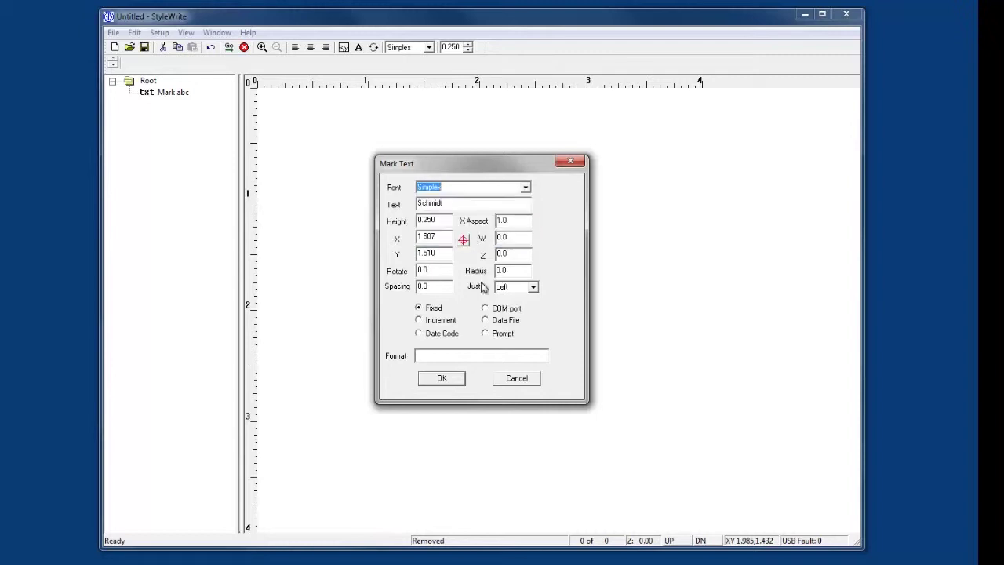
{"action": "left_click", "coordinate": [446, 379]}
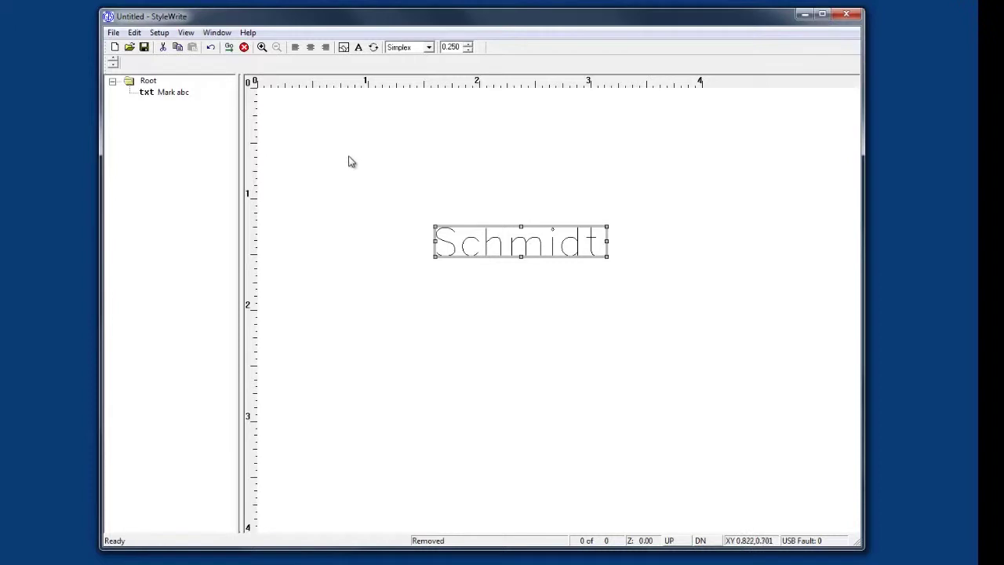
Step: Import the Gts.bil logo and place it to the left of the Schmidt text
{"action": "left_click", "coordinate": [345, 47]}
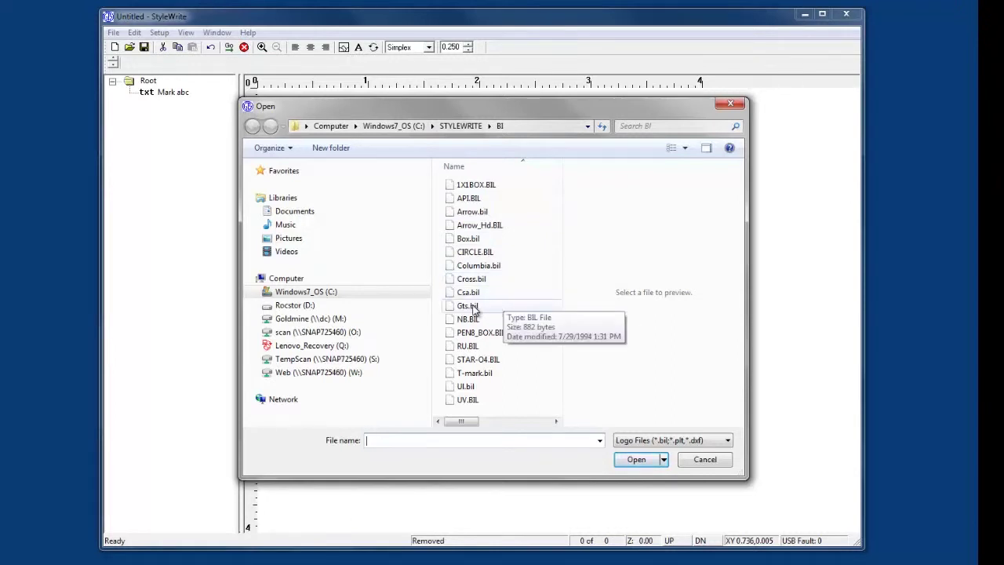
{"action": "double_click", "coordinate": [473, 308]}
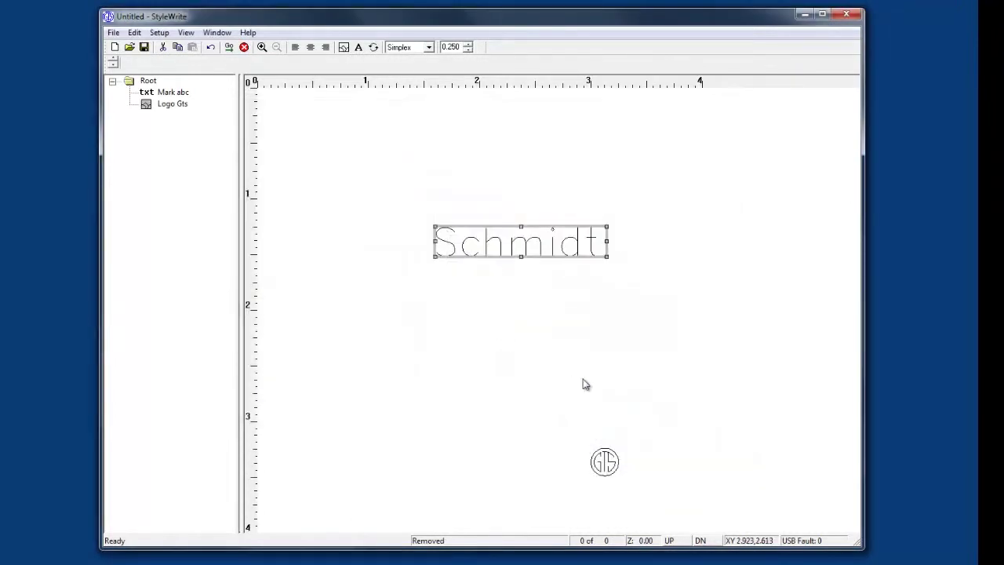
{"action": "left_click", "coordinate": [609, 468]}
{"action": "mouse_move", "coordinate": [606, 458]}
{"action": "left_mouse_down"}
{"action": "mouse_move", "coordinate": [437, 265]}
{"action": "mouse_move", "coordinate": [405, 233]}
{"action": "mouse_move", "coordinate": [401, 241]}
{"action": "left_mouse_up"}
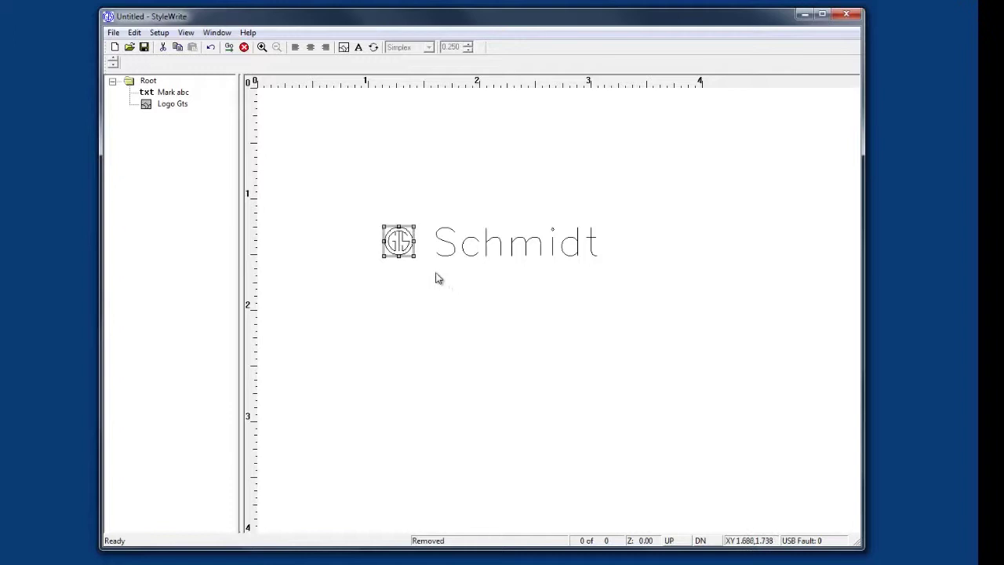
Step: Set the Gts logo height to 2.0 and nudge it snugly beside Schmidt
{"action": "double_click", "coordinate": [400, 241]}
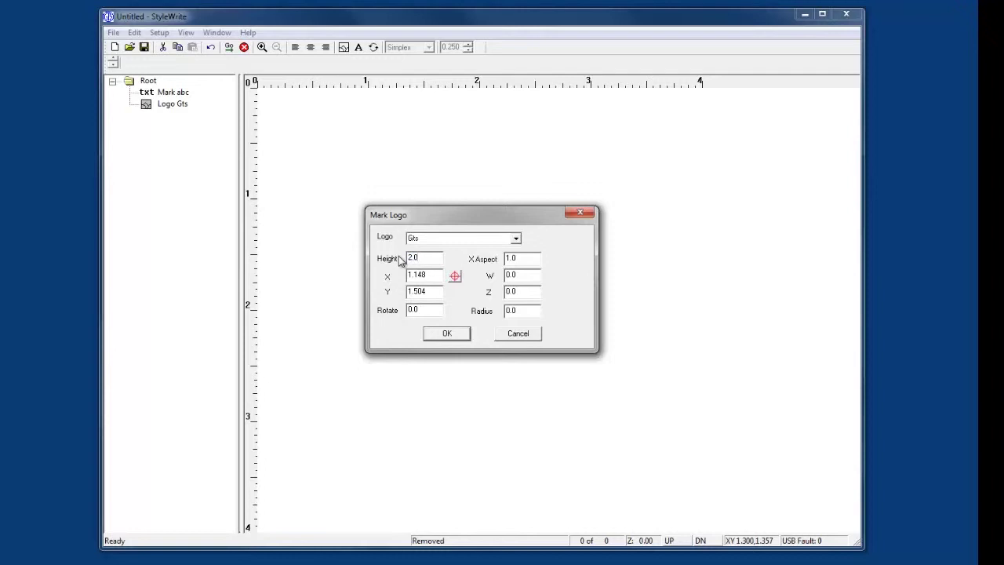
{"action": "left_click", "coordinate": [444, 336]}
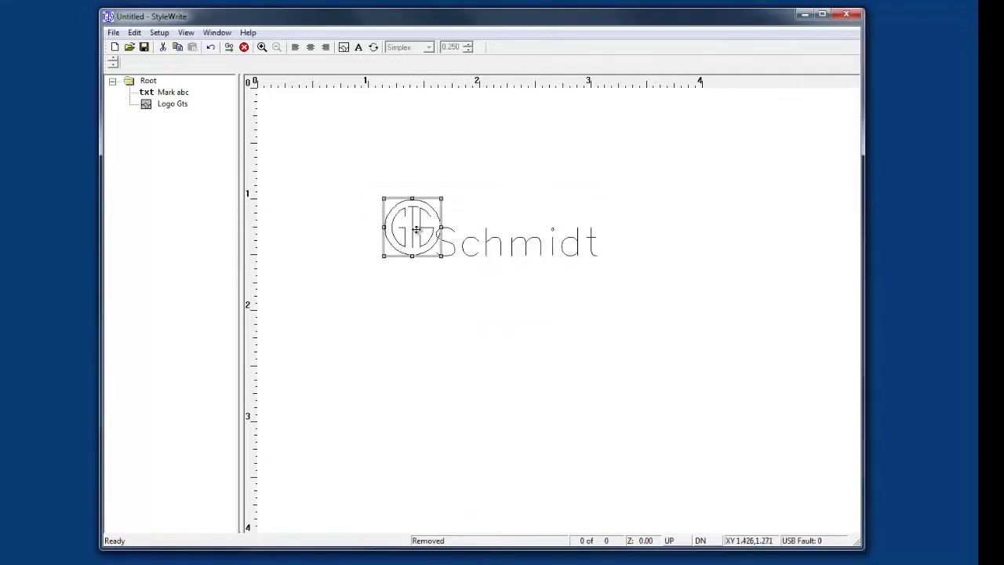
{"action": "left_click_drag", "start_coordinate": [416, 228], "coordinate": [407, 245]}
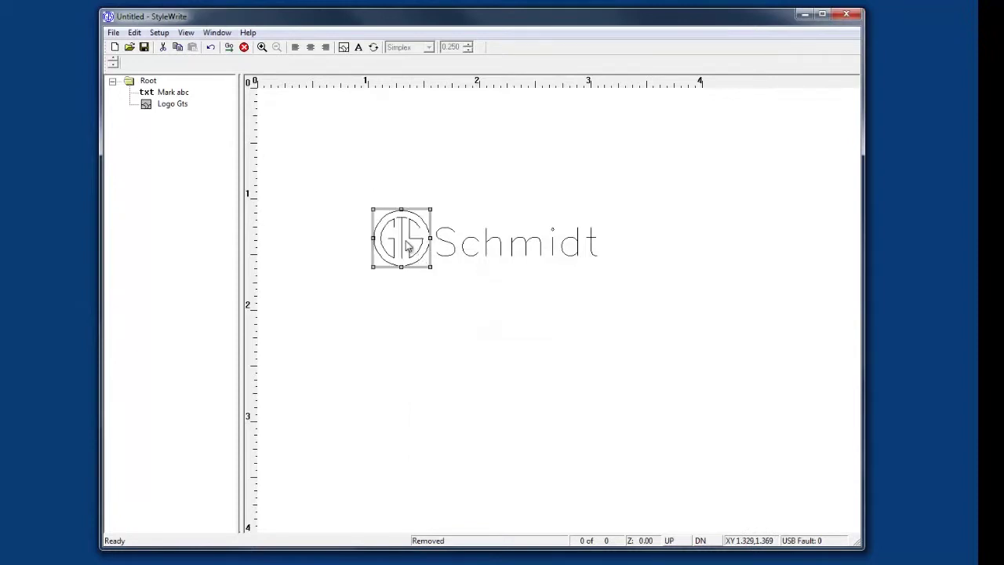